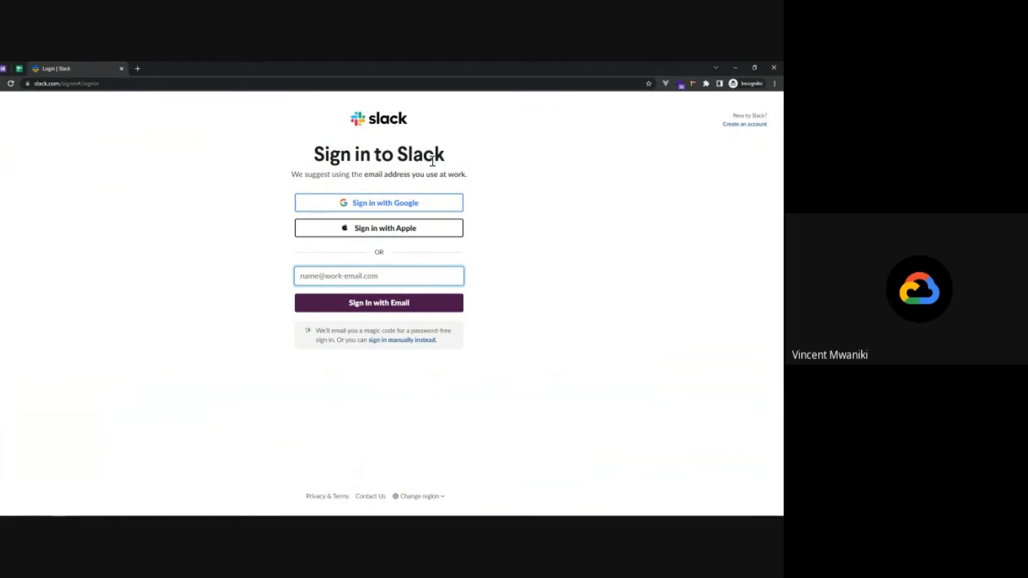
Sign in to Slack with the existing Google account and open the #general channel
{"action": "left_click", "coordinate": [385, 205]}
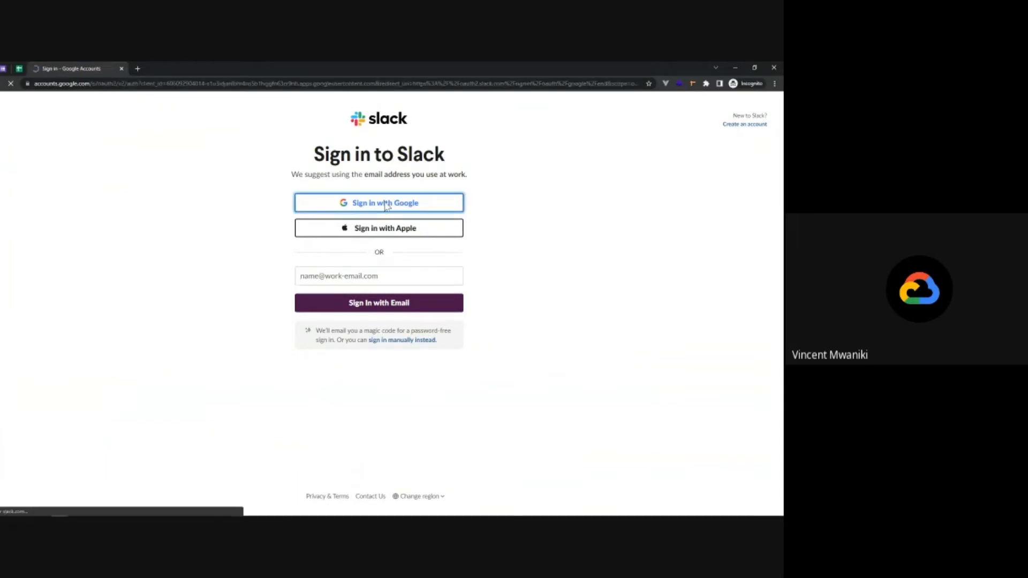
{"action": "left_click", "coordinate": [367, 300]}
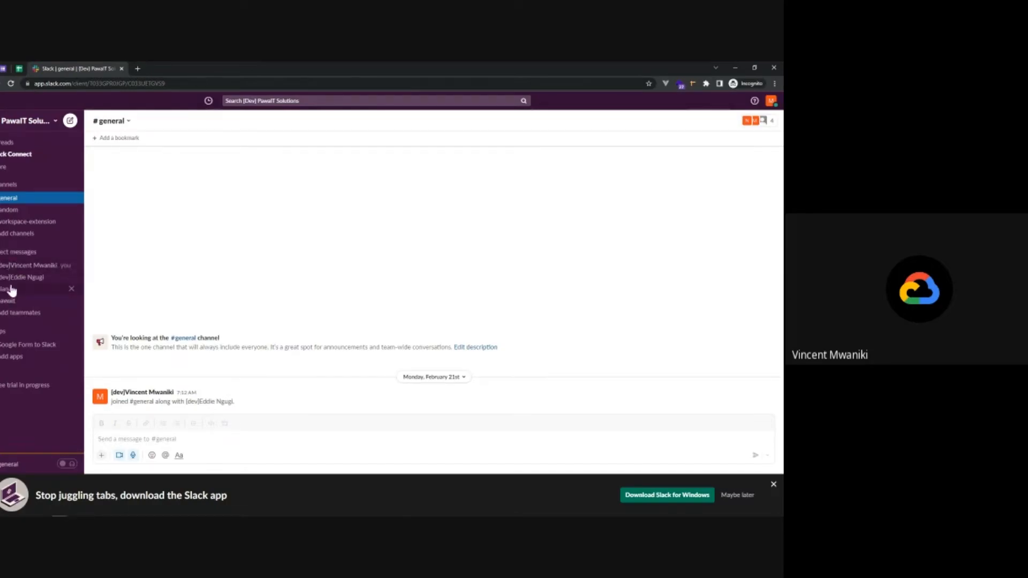
{"action": "left_click", "coordinate": [8, 203]}
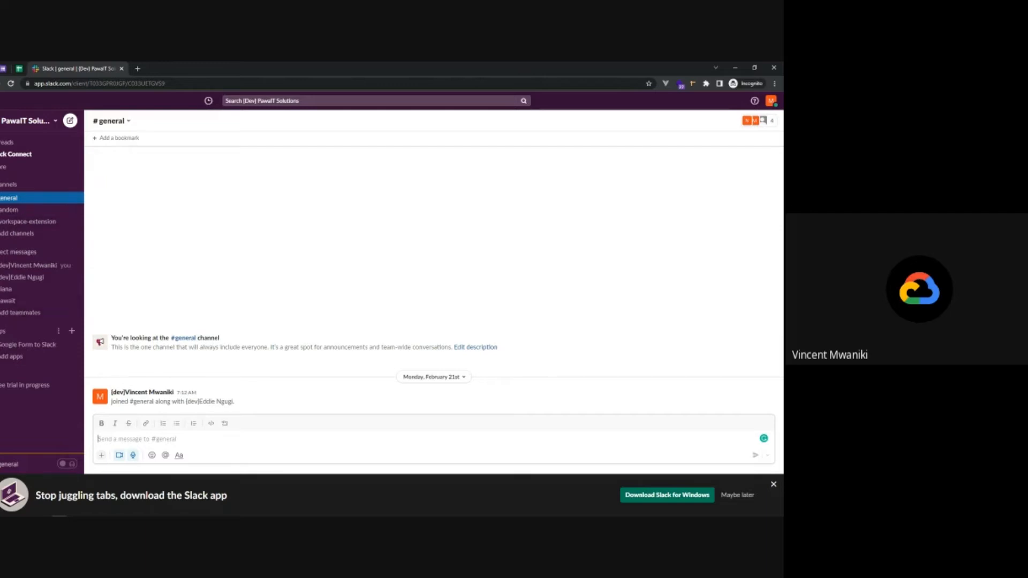
Browse the workspace's recommended apps and open the Google Drive app's directory page
{"action": "left_click", "coordinate": [2, 333]}
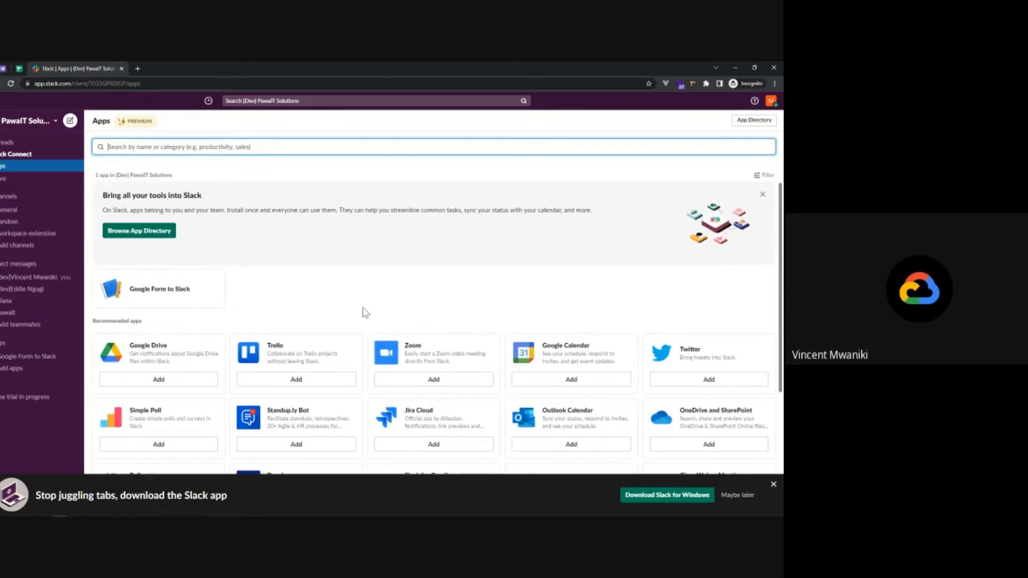
{"action": "scroll", "coordinate": [365, 312], "scroll_direction": "down", "scroll_amount": 2}
{"action": "scroll", "coordinate": [364, 312], "scroll_direction": "up", "scroll_amount": 2}
{"action": "scroll", "coordinate": [114, 365], "scroll_direction": "down", "scroll_amount": 1}
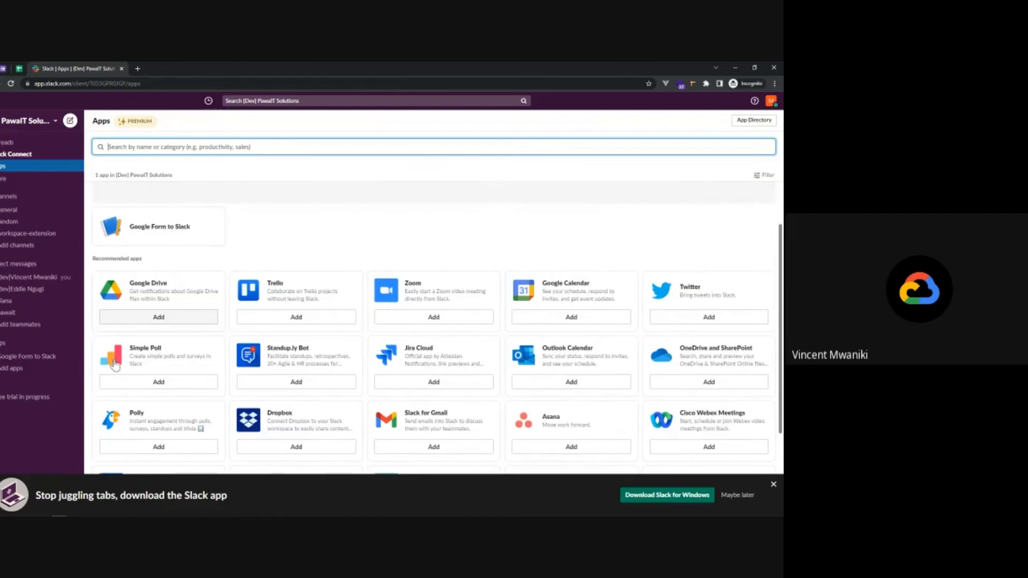
{"action": "left_click", "coordinate": [159, 313]}
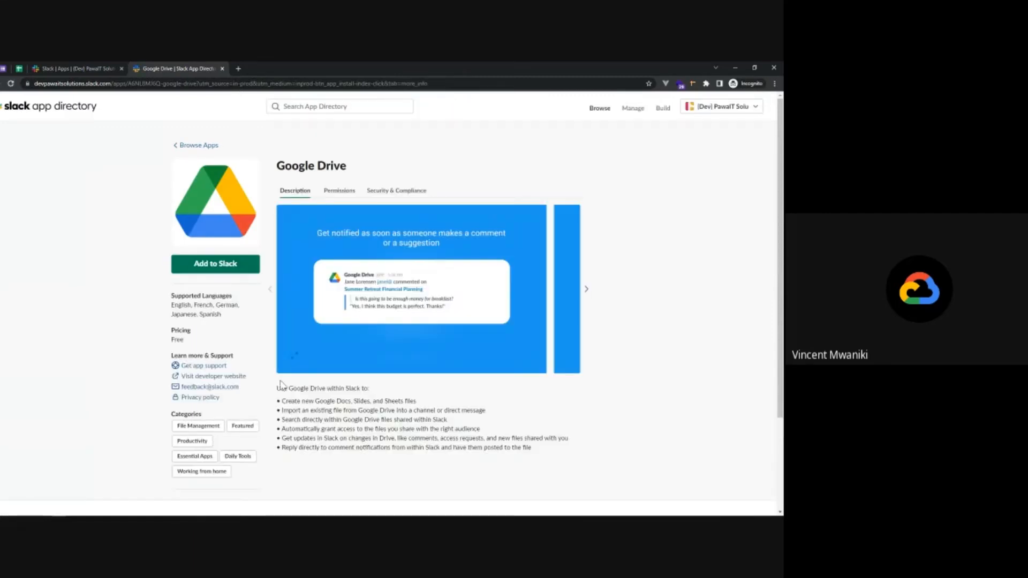
Add the Google Drive app to Slack and allow it to access the workspace
{"action": "scroll", "coordinate": [371, 431], "scroll_direction": "down", "scroll_amount": 1}
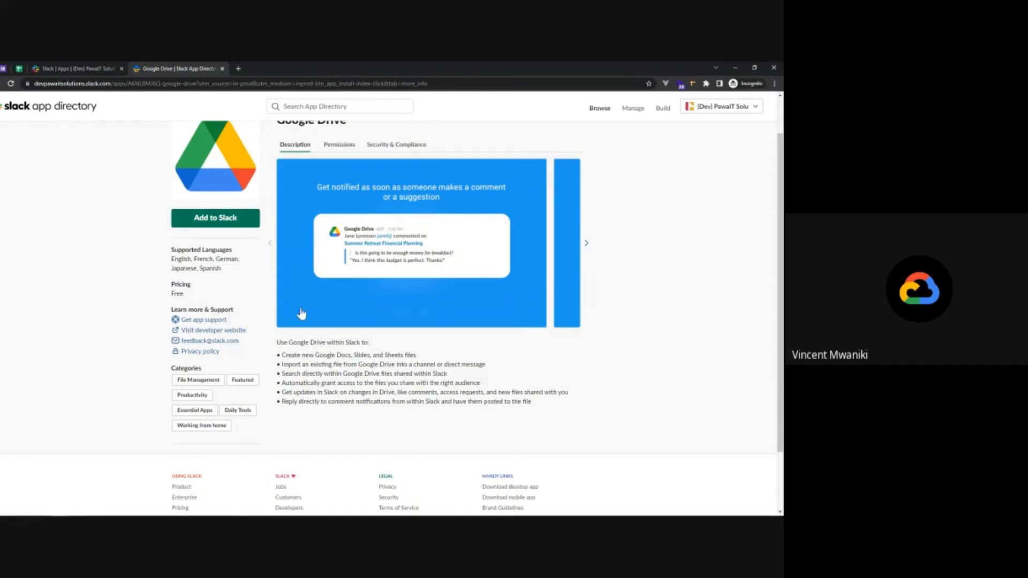
{"action": "left_click", "coordinate": [236, 225]}
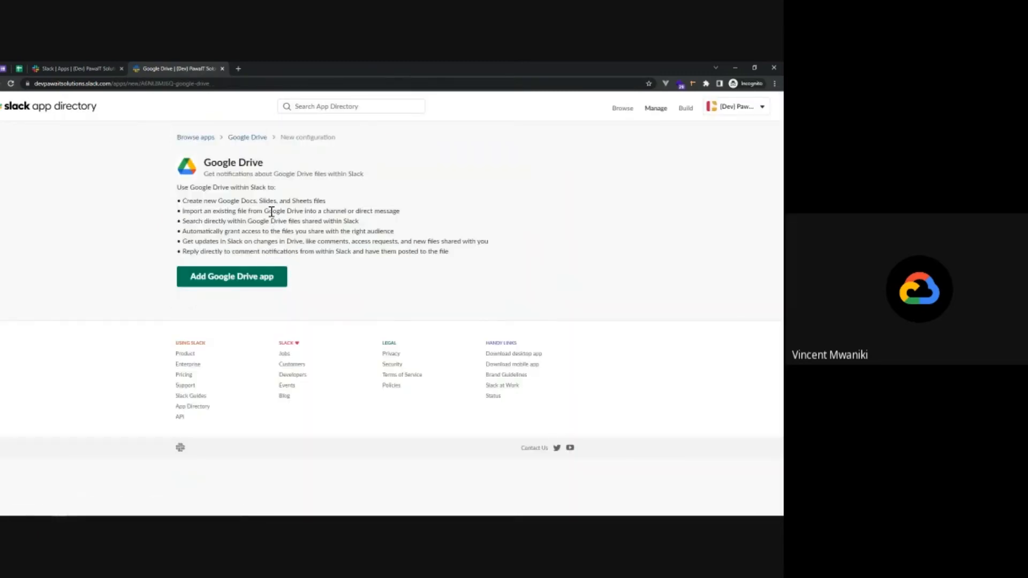
{"action": "left_click", "coordinate": [241, 278]}
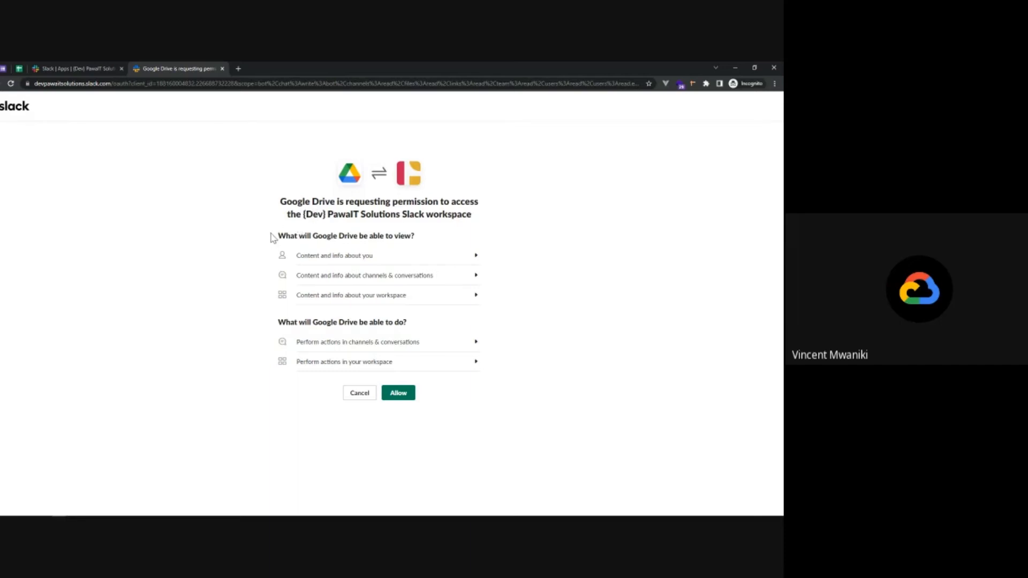
{"action": "left_click_drag", "start_coordinate": [272, 236], "coordinate": [414, 258]}
{"action": "left_click", "coordinate": [523, 297]}
{"action": "left_click", "coordinate": [400, 394]}
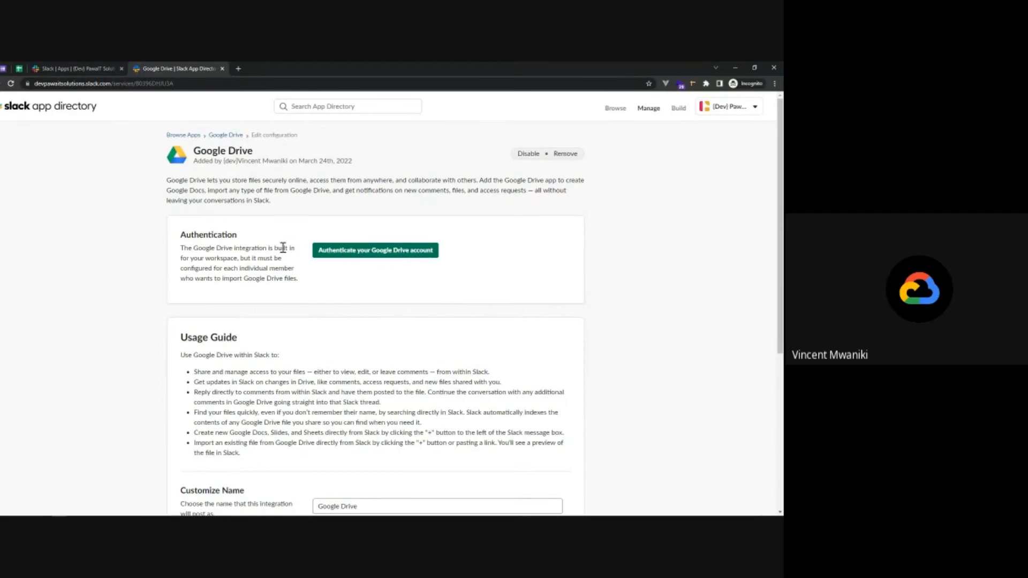
Authenticate the Google Drive account with the existing Google login and allow Slack to access it
{"action": "left_click", "coordinate": [409, 254]}
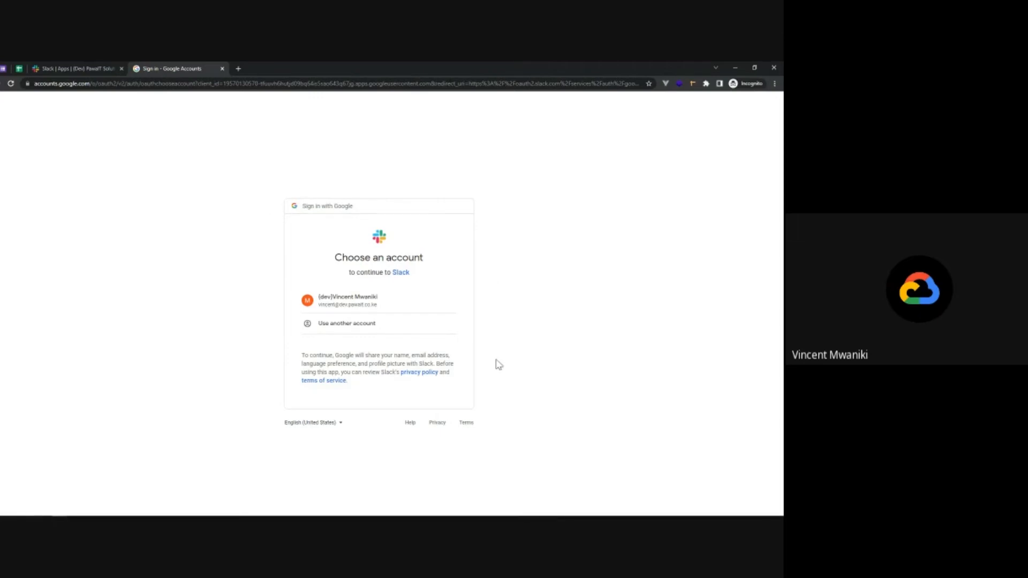
{"action": "left_click", "coordinate": [330, 298]}
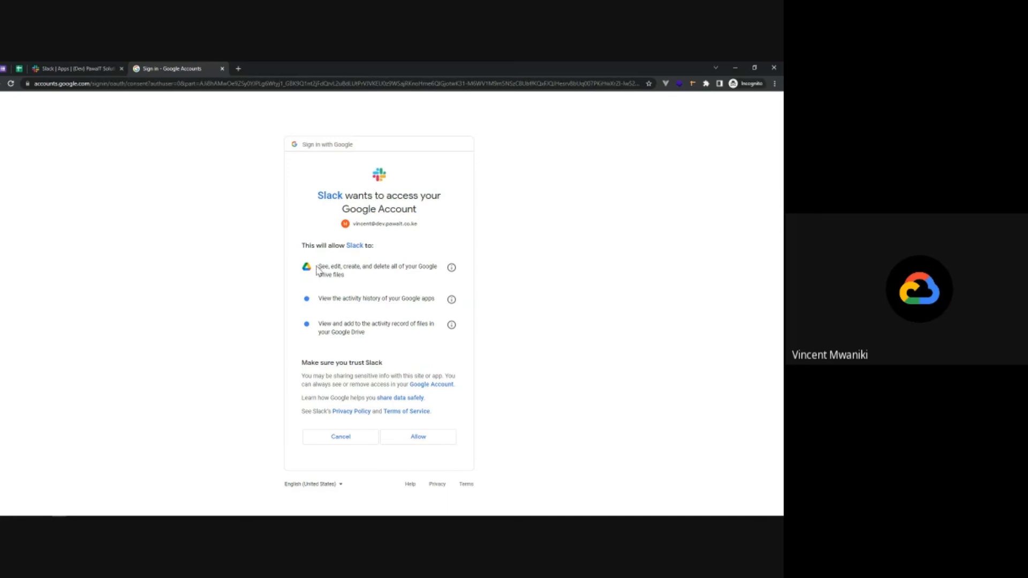
{"action": "left_click_drag", "start_coordinate": [319, 266], "coordinate": [356, 281]}
{"action": "left_click", "coordinate": [356, 281]}
{"action": "left_click", "coordinate": [426, 438]}
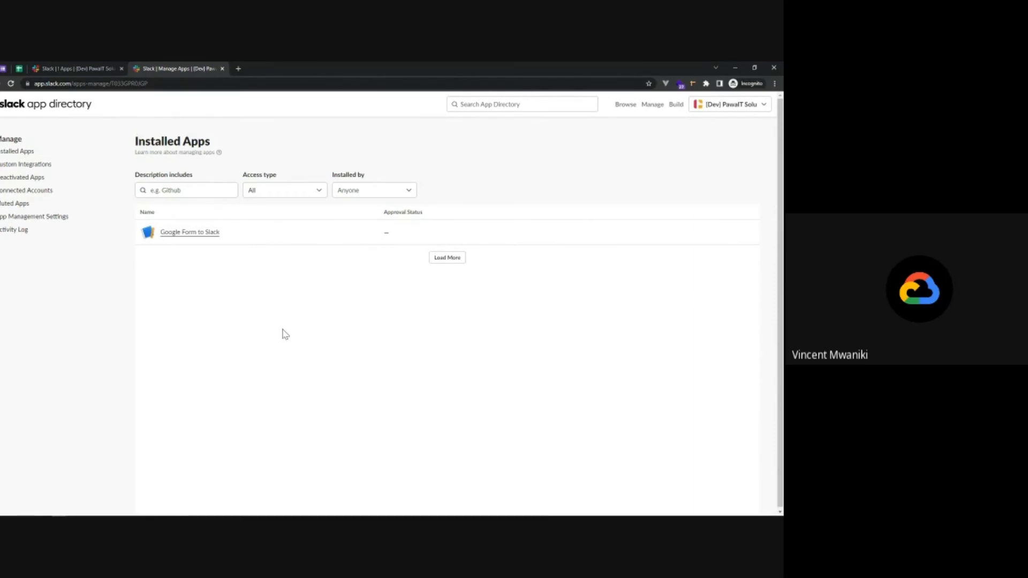
Refresh the installed apps list, then check the Google Drive app's messages in the Slack workspace
{"action": "left_click", "coordinate": [11, 84]}
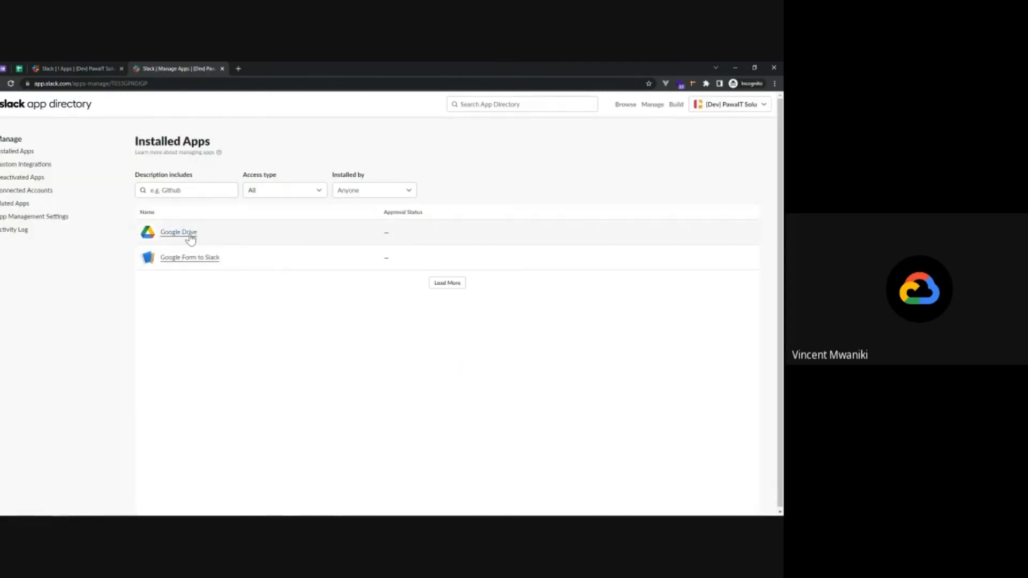
{"action": "left_click", "coordinate": [68, 68]}
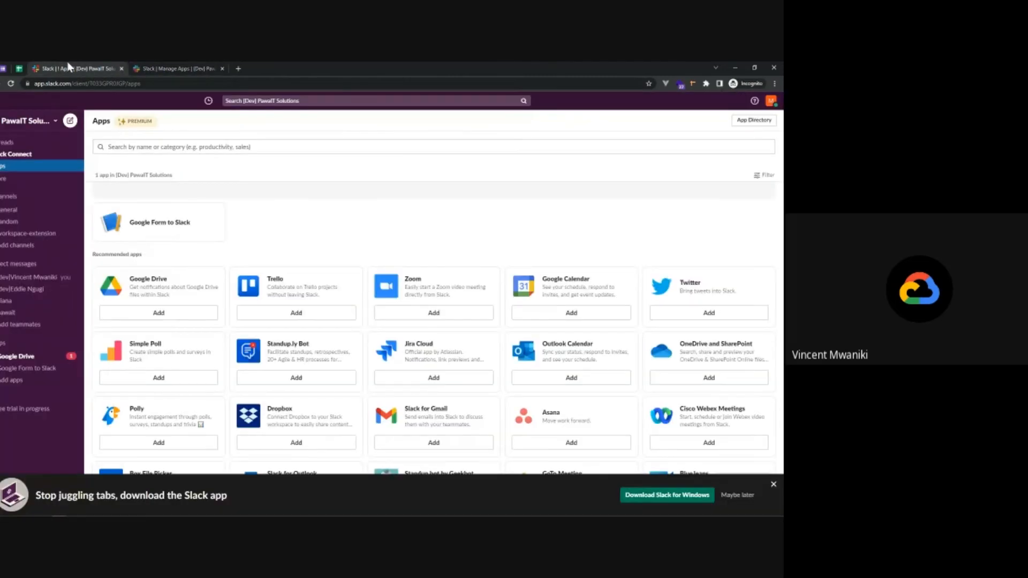
{"action": "left_click", "coordinate": [11, 357]}
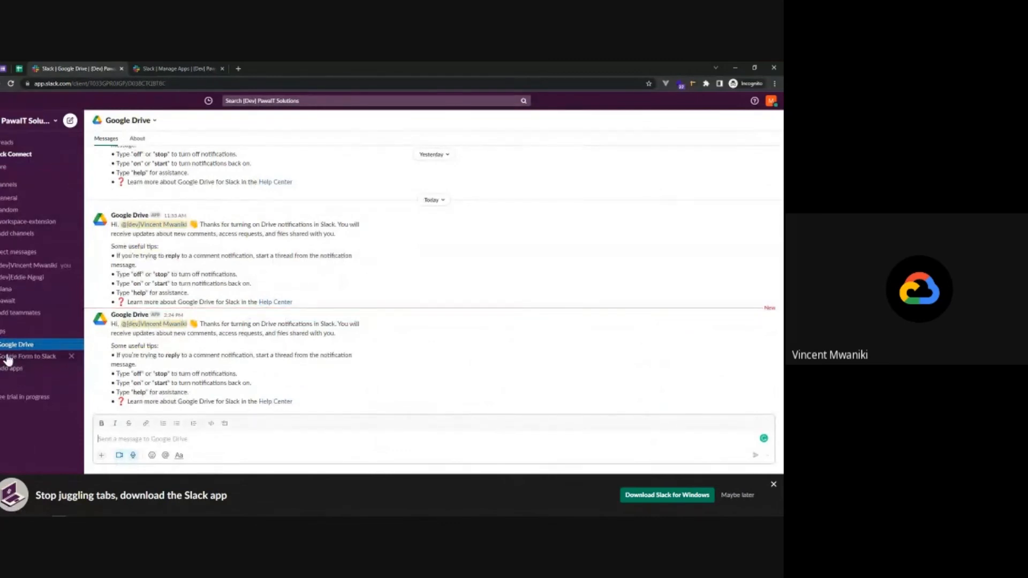
Open the #general channel, and in a new browser tab create a Google Docs document titled "My sample file"
{"action": "left_click", "coordinate": [18, 201]}
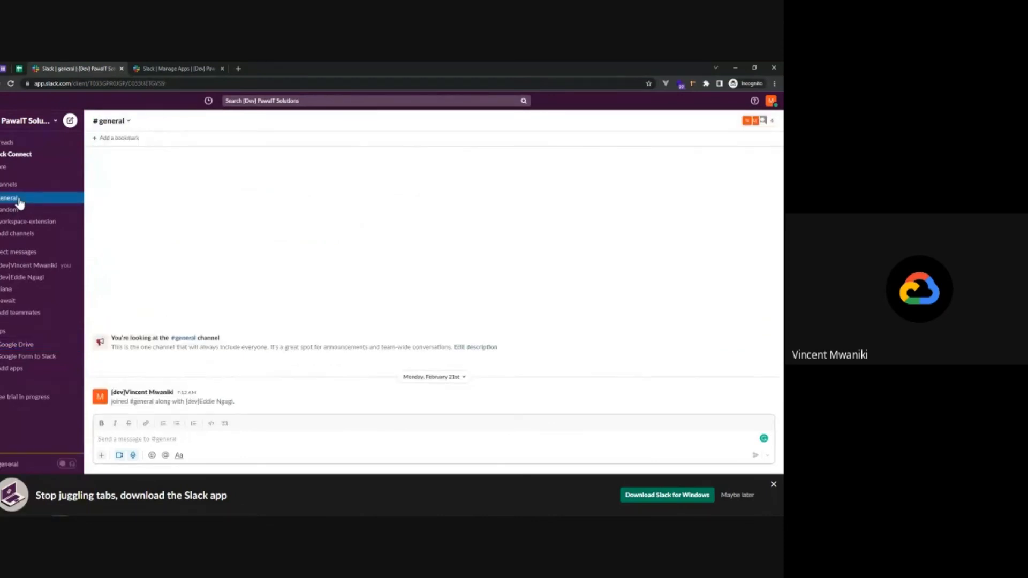
{"action": "left_click", "coordinate": [239, 68]}
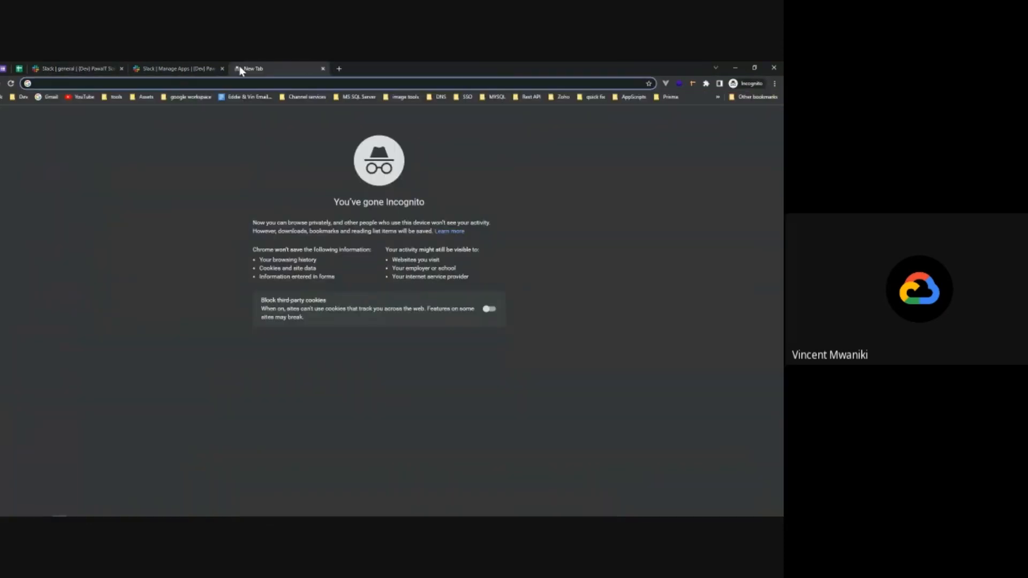
{"action": "type", "text": "docs.new"}
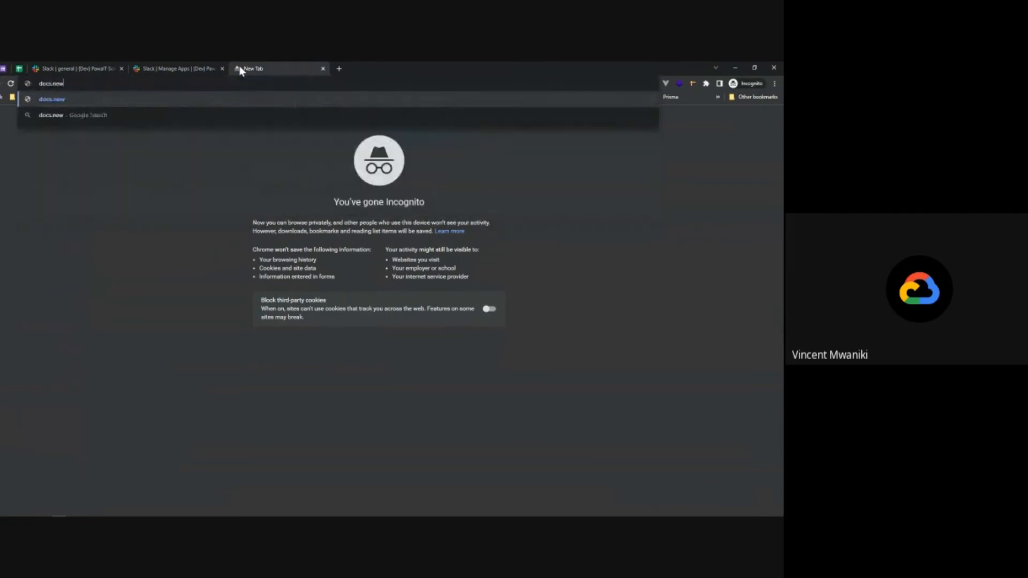
{"action": "key", "text": "Return"}
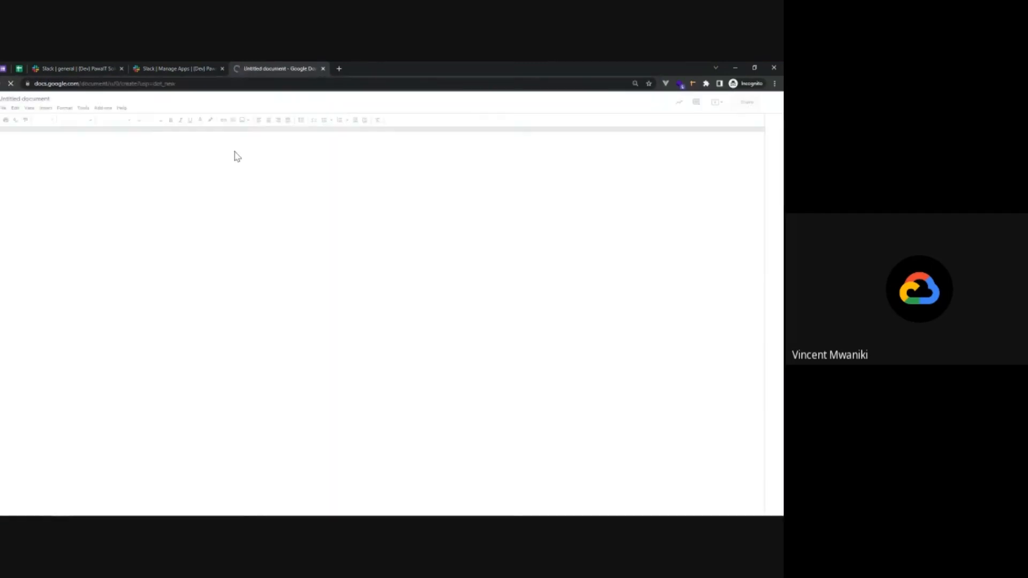
{"action": "left_click", "coordinate": [21, 100]}
{"action": "type", "text": "My sample file"}
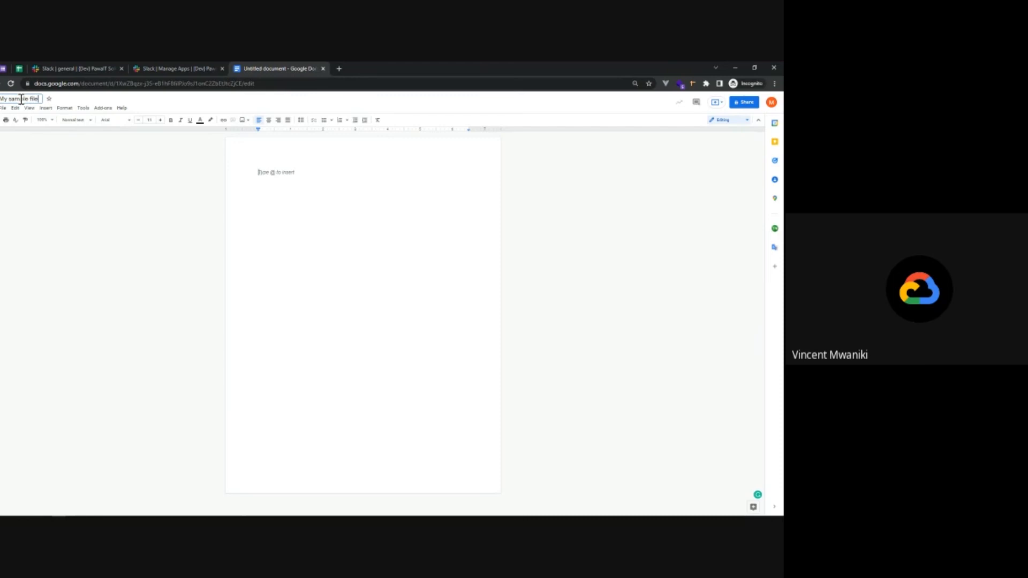
{"action": "key", "text": "Return"}
Copy the link of the "My sample file" document and post it in Slack's #general channel
{"action": "left_click", "coordinate": [263, 84]}
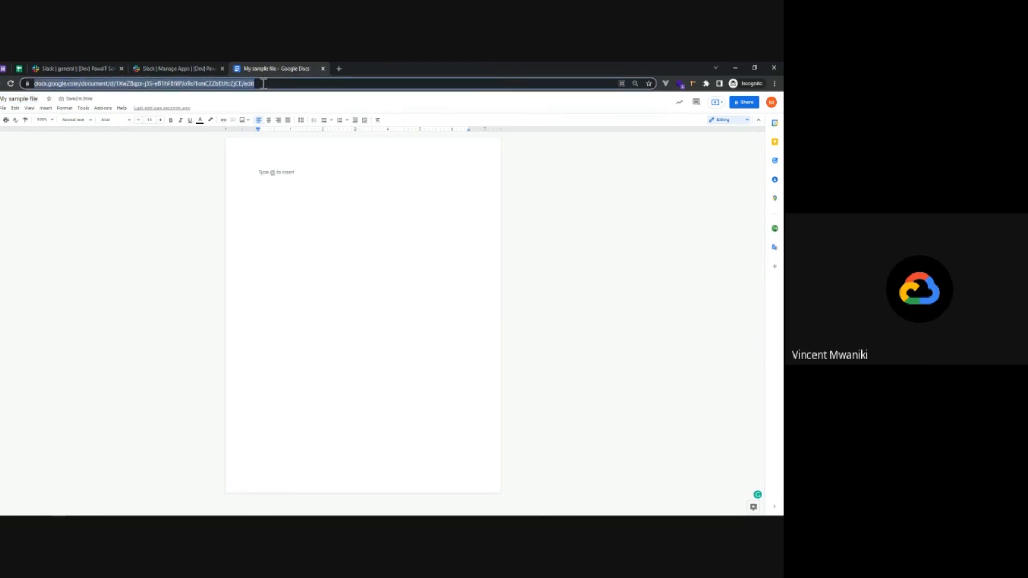
{"action": "left_click", "coordinate": [91, 68]}
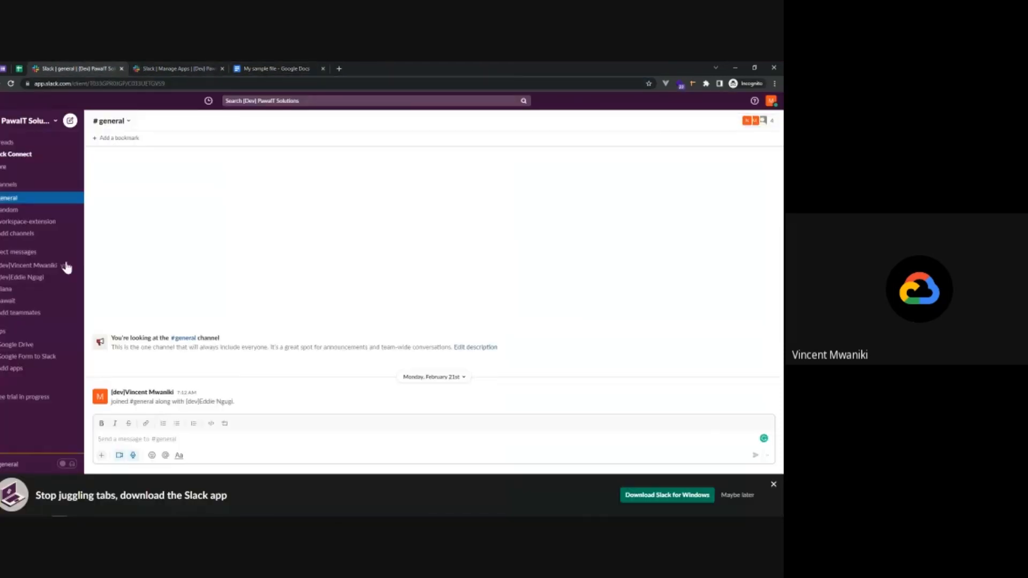
{"action": "left_click", "coordinate": [131, 436]}
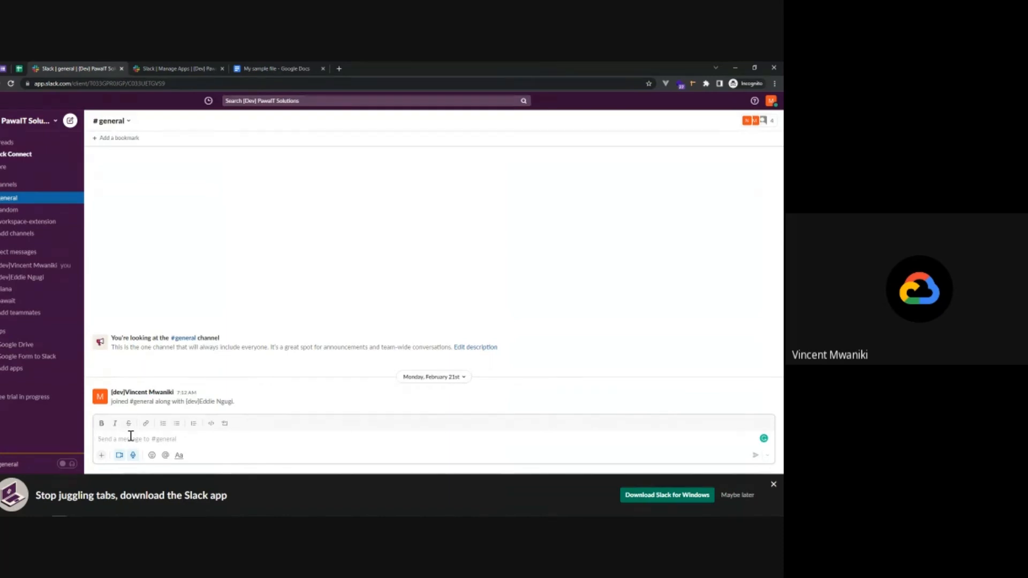
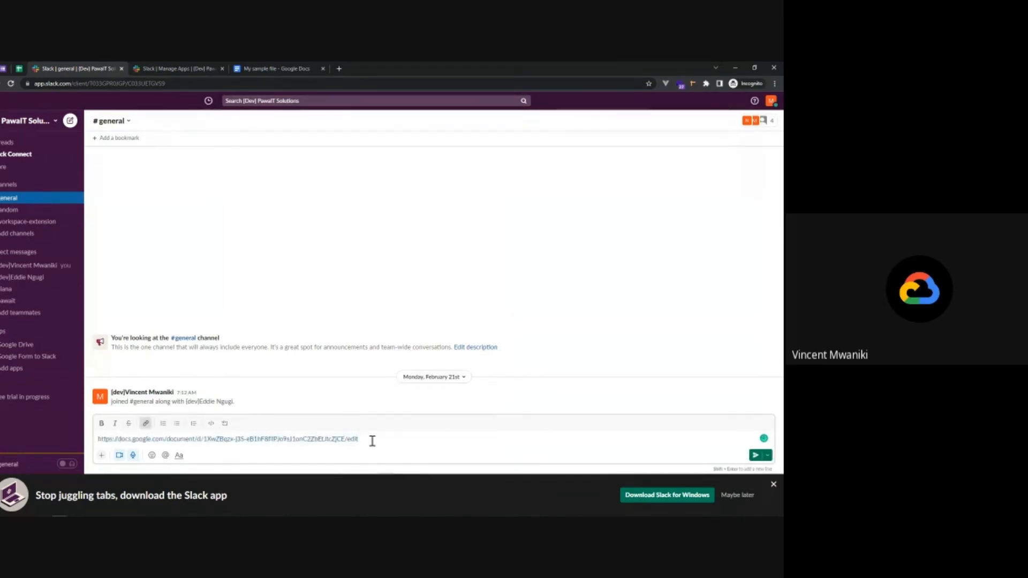
{"action": "key", "text": "Return"}
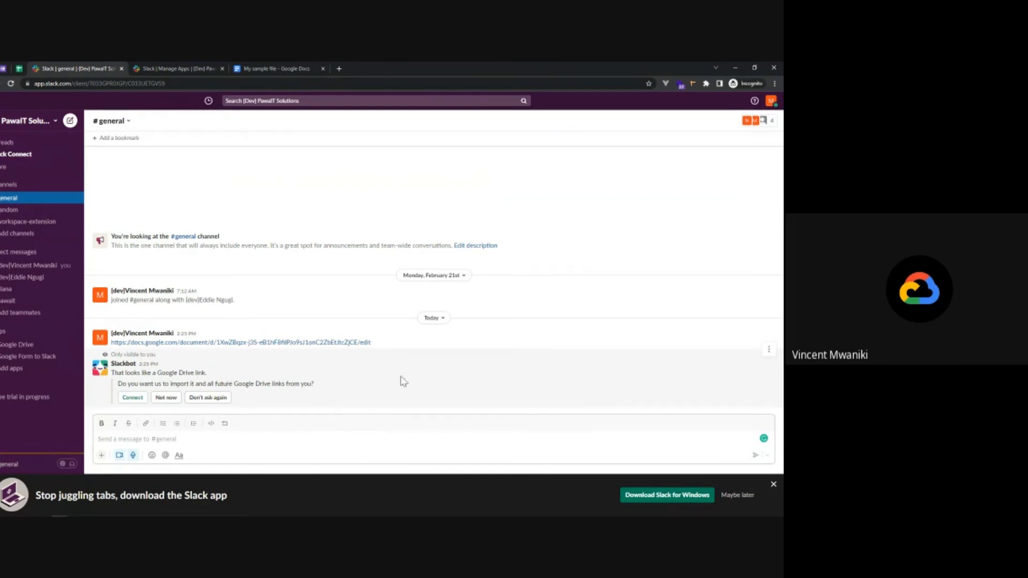
Connect Google Drive to import the posted link, and share the file with channel members, allowing them to edit
{"action": "left_click", "coordinate": [132, 398]}
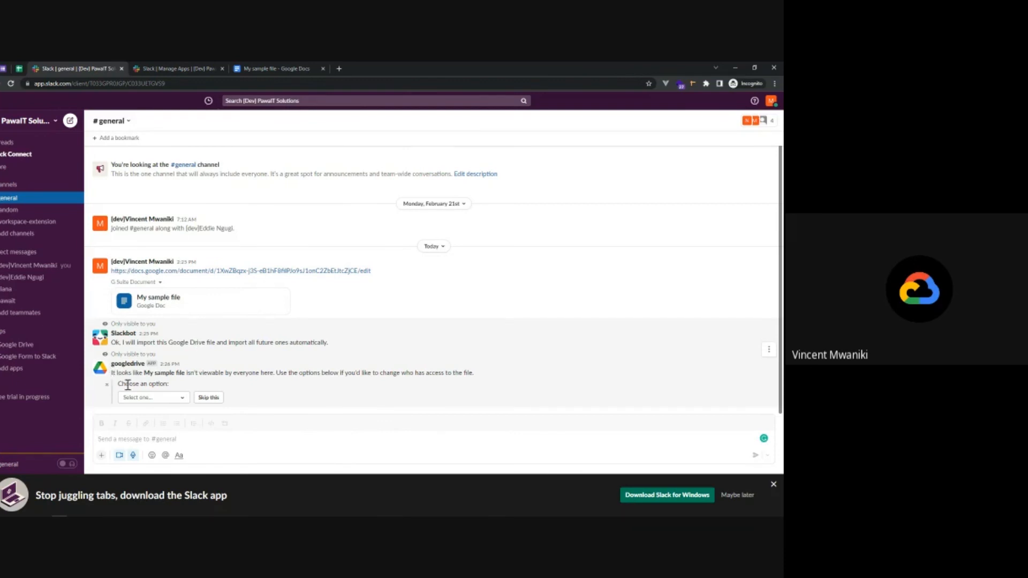
{"action": "left_click", "coordinate": [174, 401]}
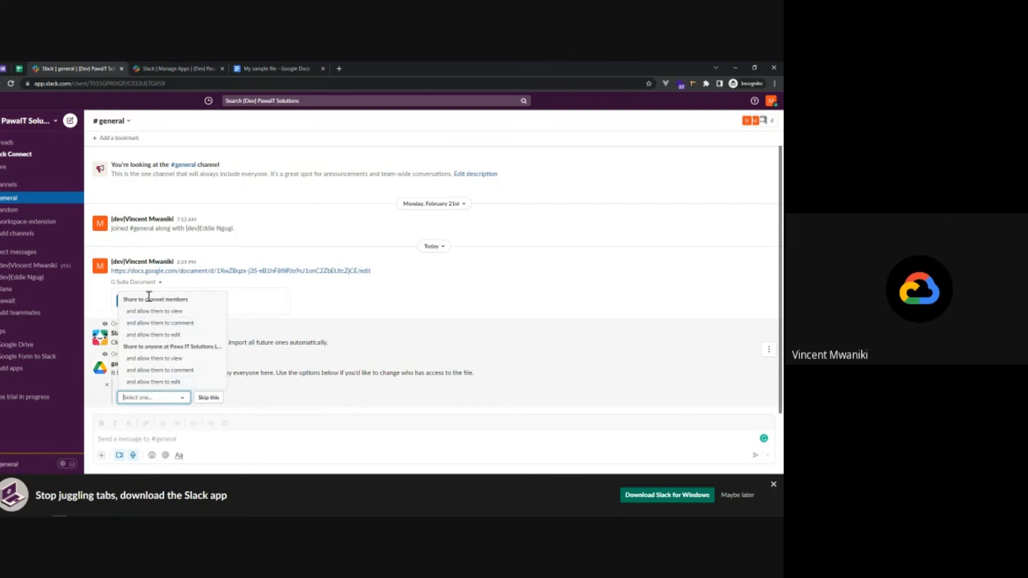
{"action": "left_click", "coordinate": [152, 335]}
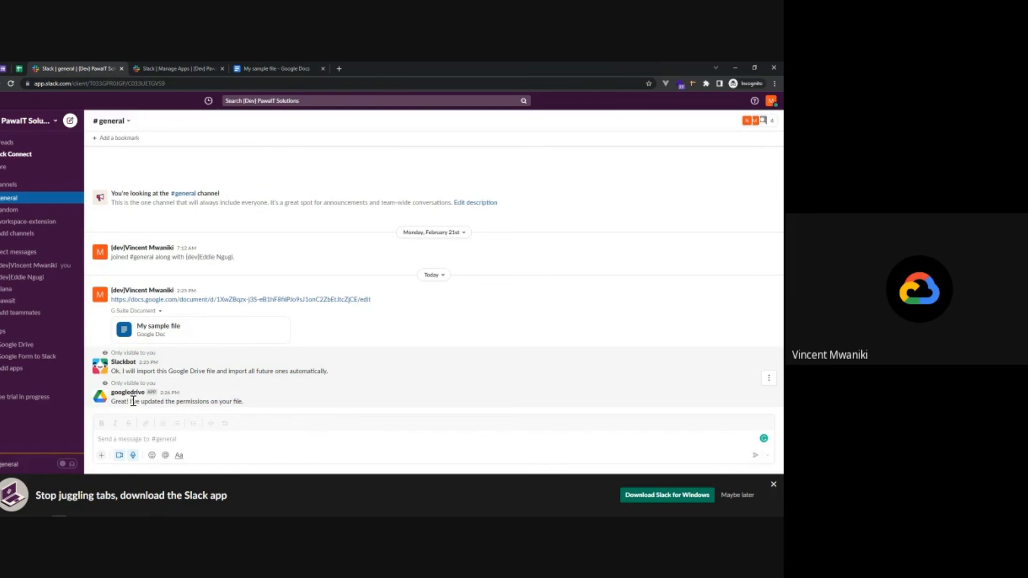
{"action": "left_click_drag", "start_coordinate": [133, 401], "coordinate": [255, 408]}
{"action": "left_click", "coordinate": [256, 408]}
Return to the workspace's apps and open the directory page of the recommended Google Calendar app
{"action": "left_click", "coordinate": [8, 369]}
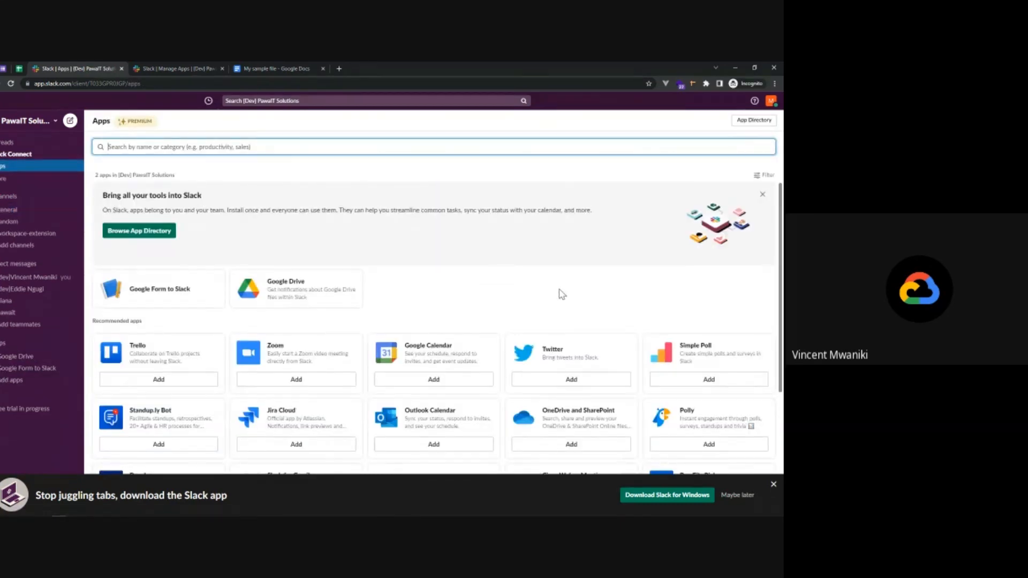
{"action": "scroll", "coordinate": [561, 294], "scroll_direction": "down", "scroll_amount": 1}
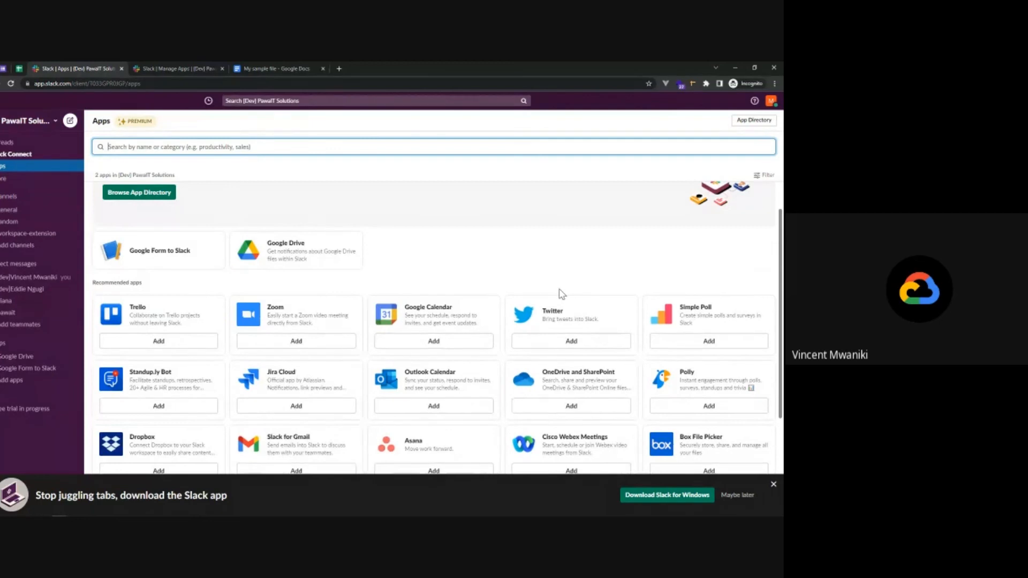
{"action": "left_click", "coordinate": [434, 341]}
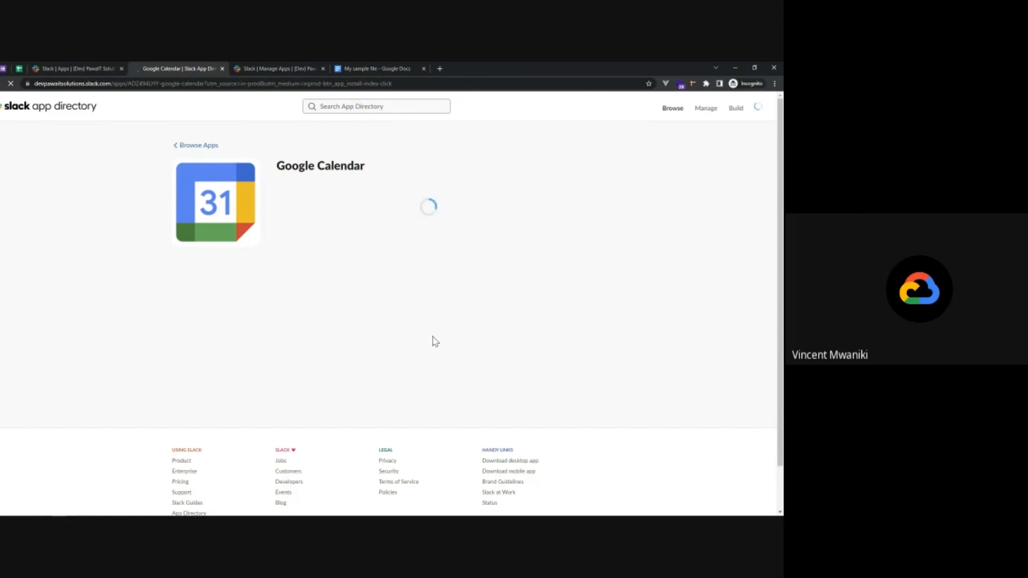
{"action": "scroll", "coordinate": [373, 422], "scroll_direction": "down", "scroll_amount": 1}
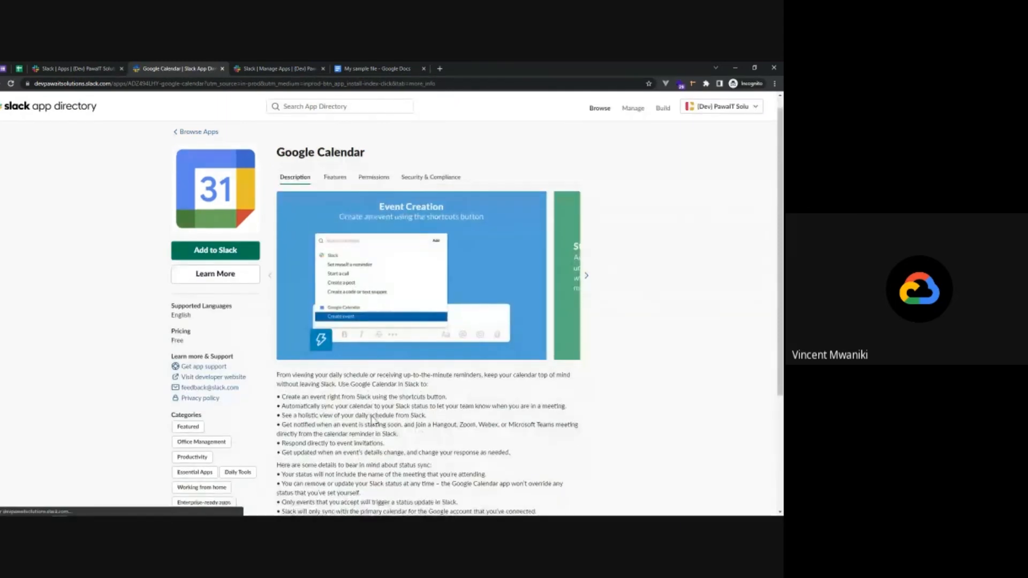